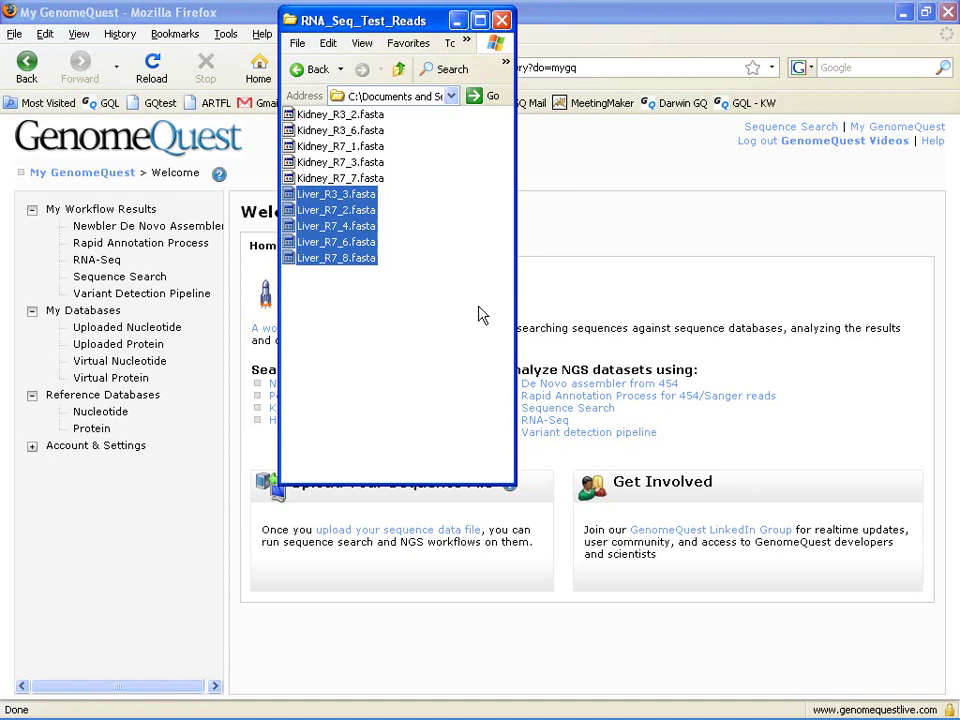
# Upload the FASTA read file to GenomeQuest, yielding 50000 sequences uploaded successfully
pyautogui.click(655, 293)
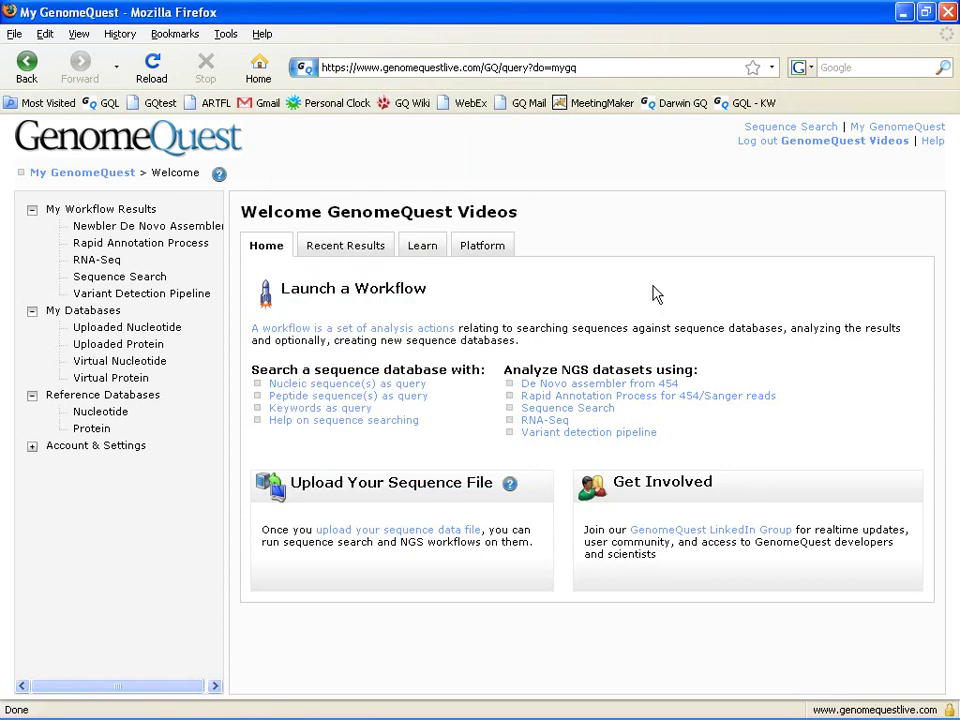
pyautogui.click(416, 537)
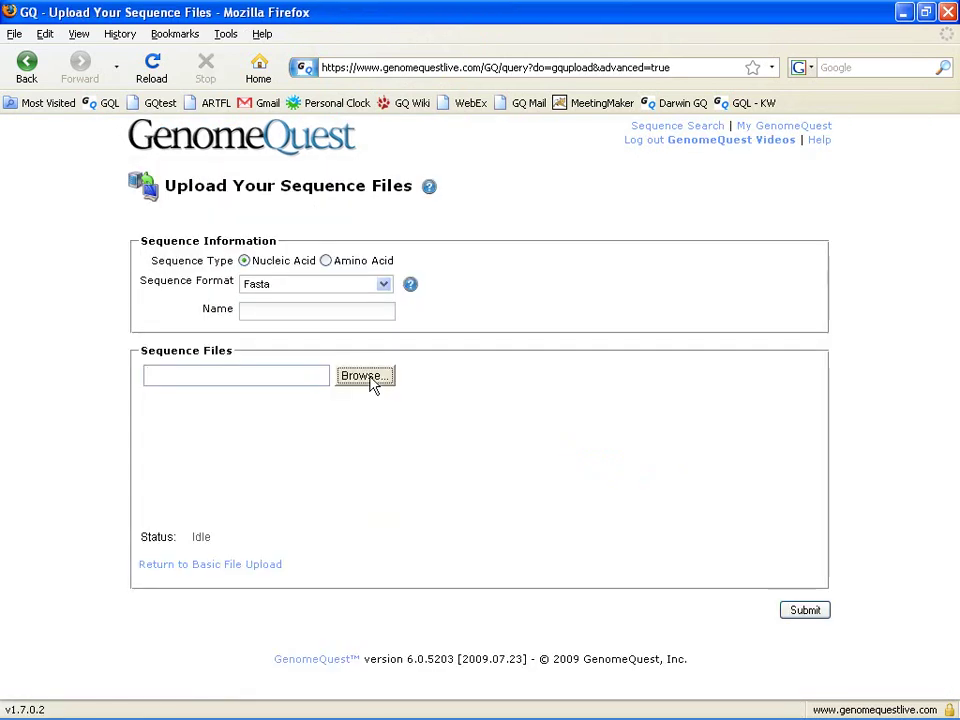
pyautogui.click(365, 376)
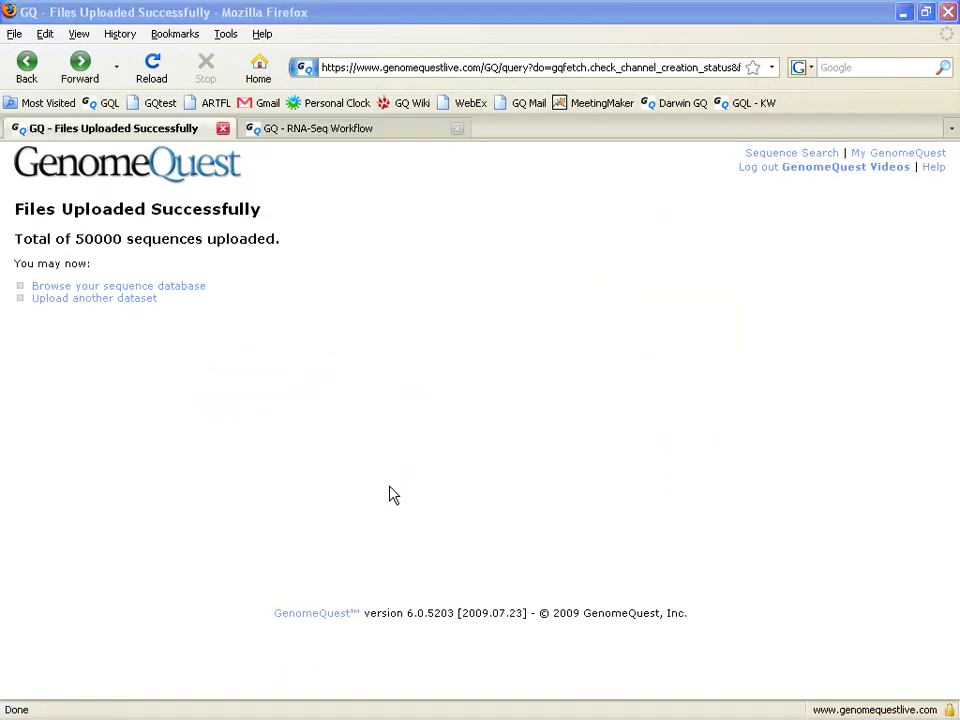
# Fill the RNA-Seq form: Liver as Experiment A, Kidney as B, Illumina reads, Human reference
pyautogui.click(886, 154)
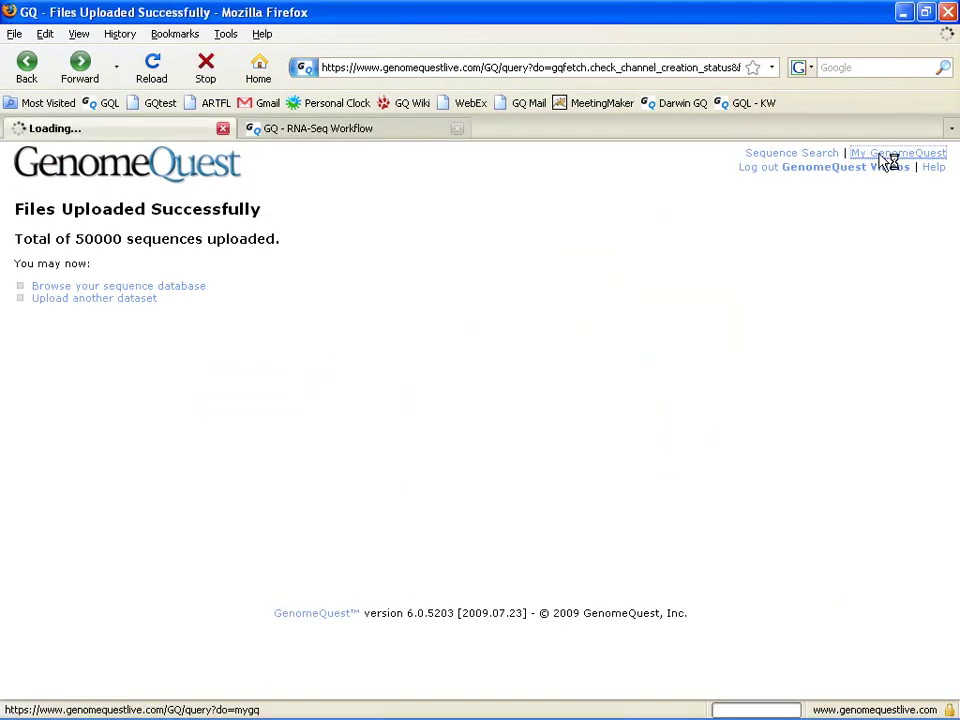
pyautogui.click(546, 449)
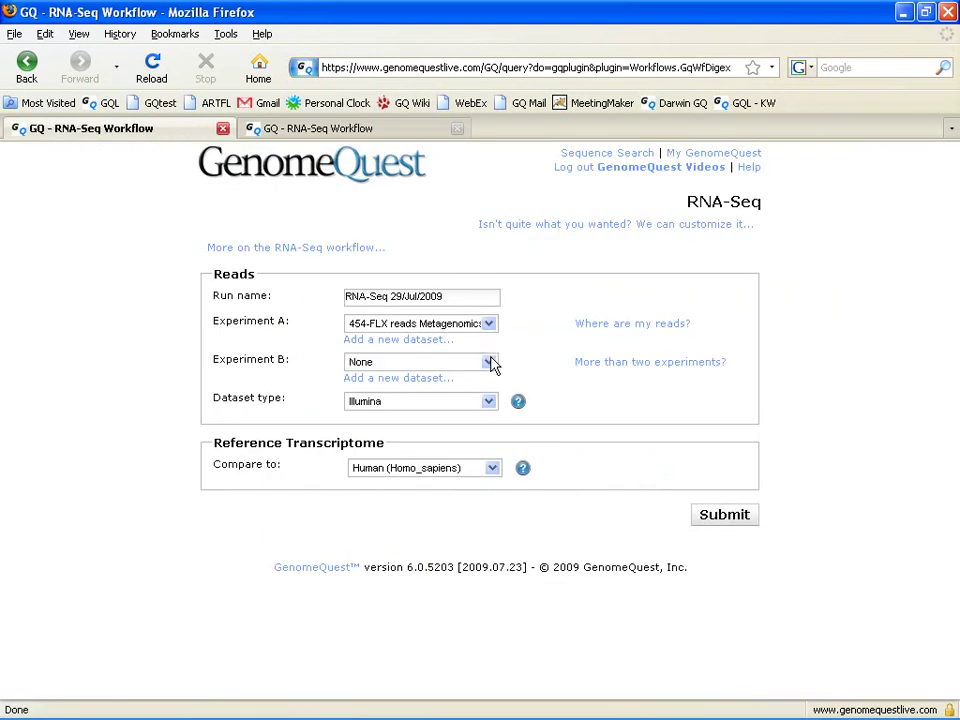
pyautogui.click(491, 362)
pyautogui.click(470, 413)
pyautogui.click(489, 401)
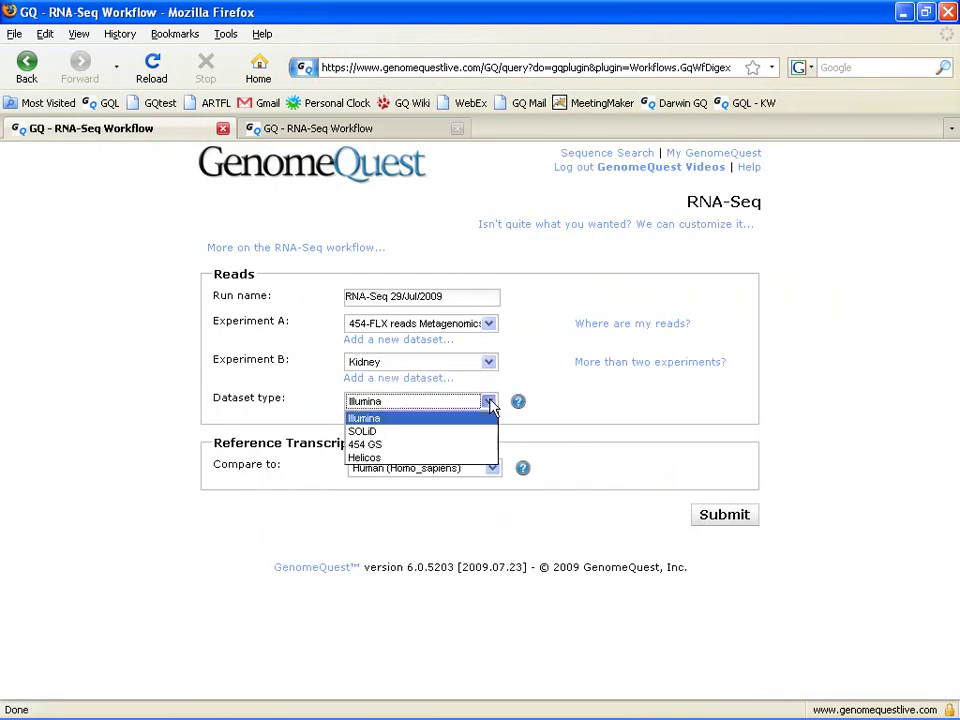
pyautogui.click(489, 323)
pyautogui.click(450, 392)
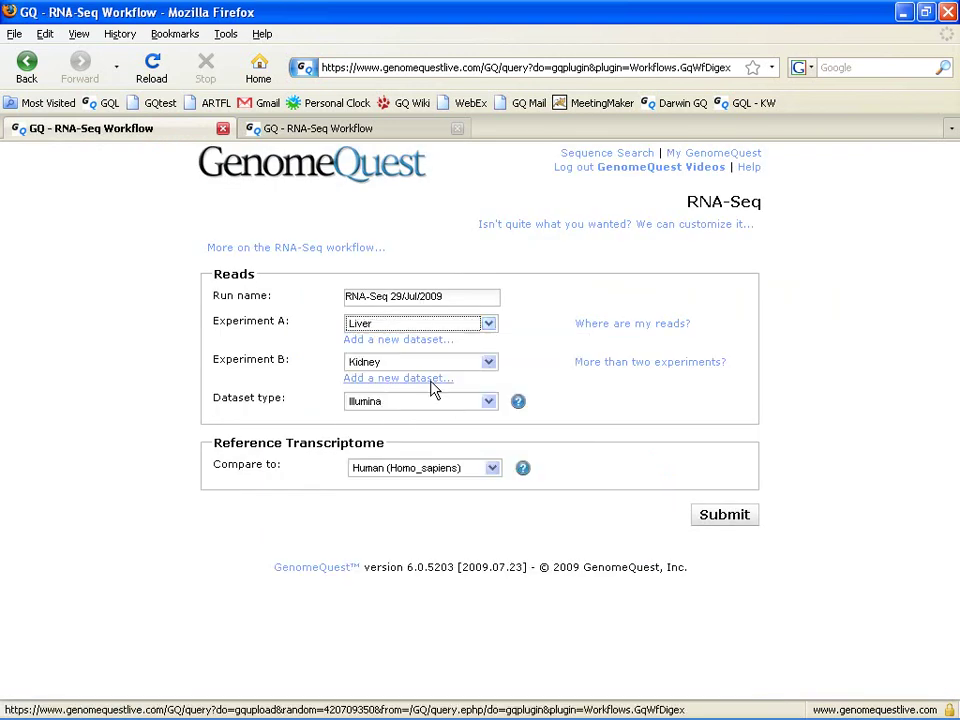
pyautogui.click(436, 380)
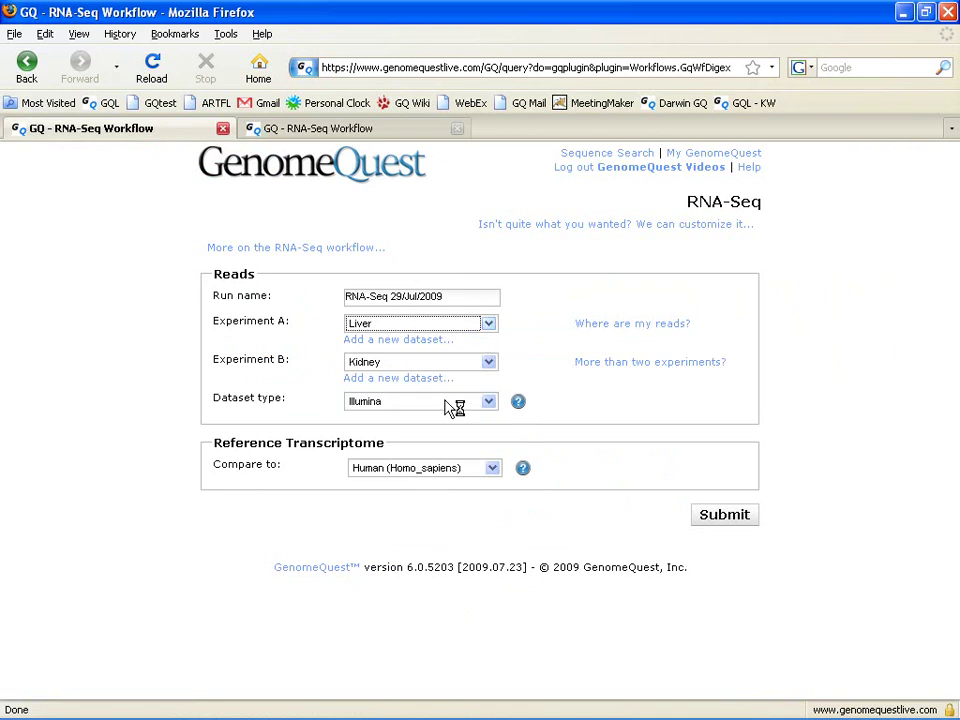
pyautogui.click(492, 468)
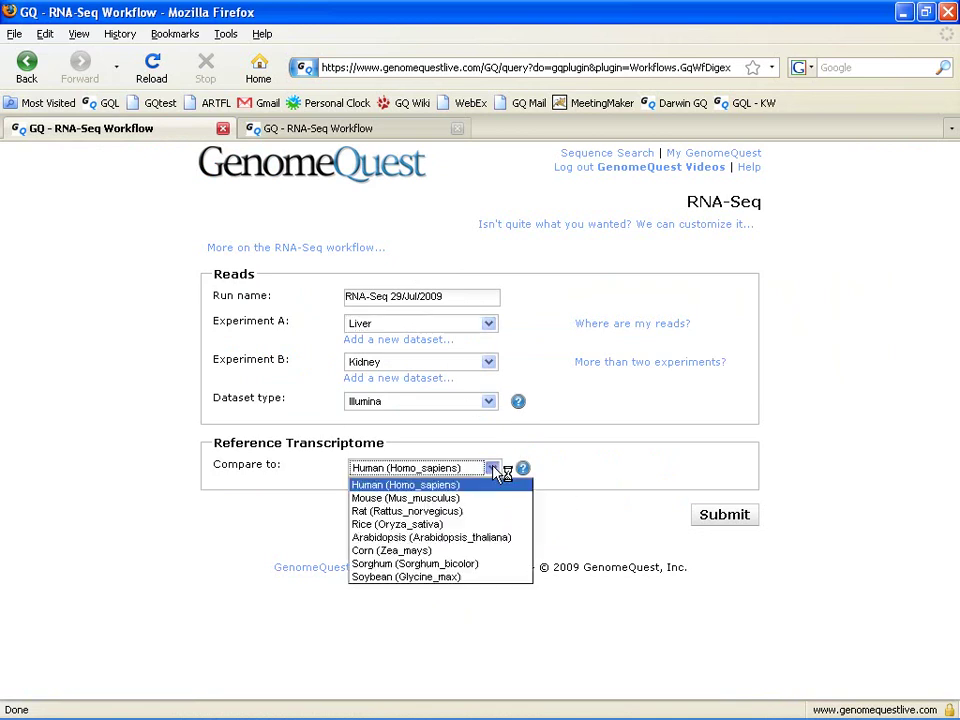
pyautogui.click(494, 484)
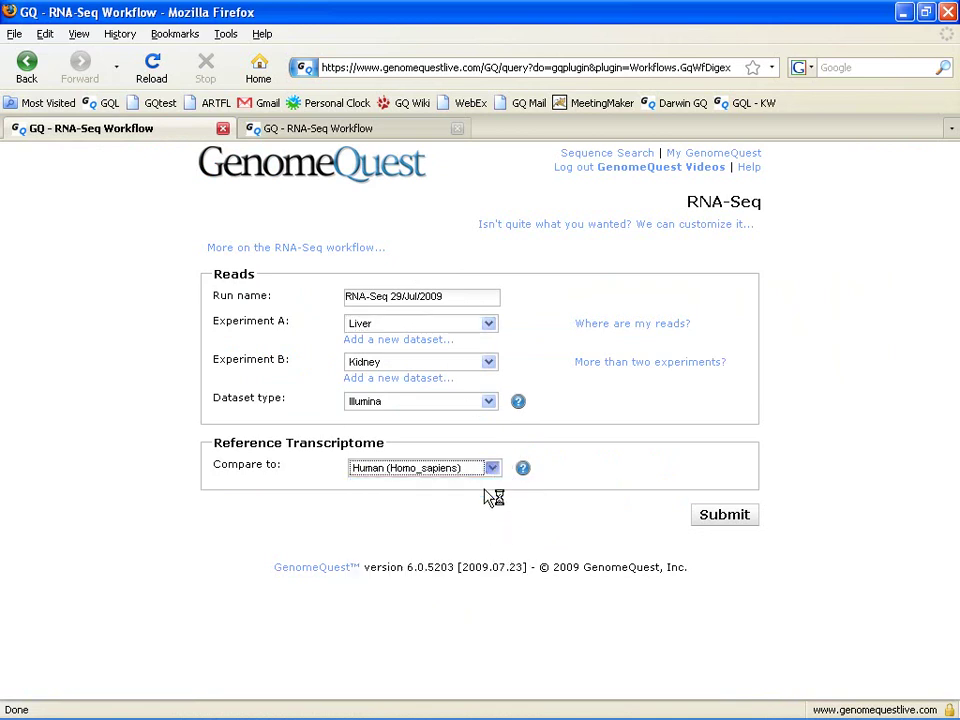
# Submit the workflow and review the KidneyLiver report: 23,206 genes measured, 18,752 expressed
pyautogui.click(722, 518)
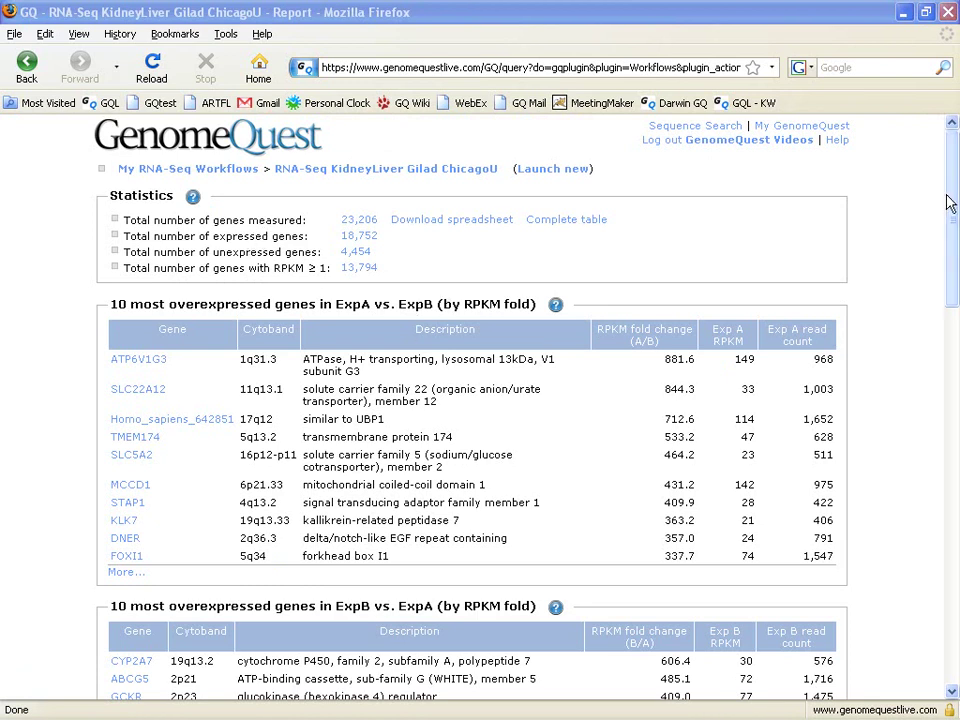
pyautogui.moveTo(950, 203); pyautogui.dragTo(958, 432)
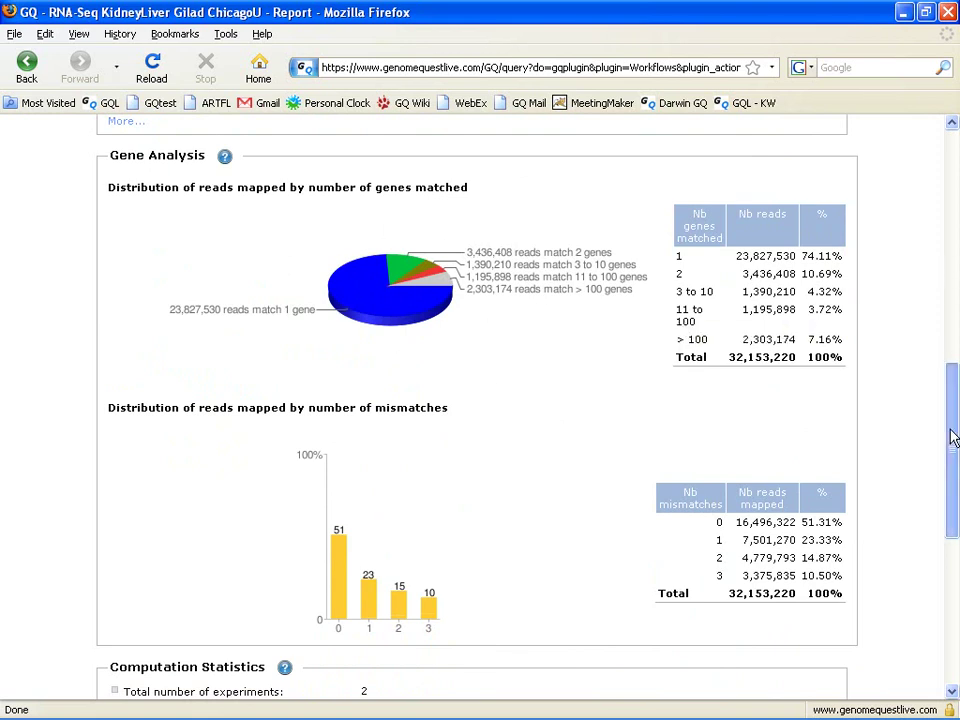
pyautogui.moveTo(958, 439); pyautogui.dragTo(958, 585)
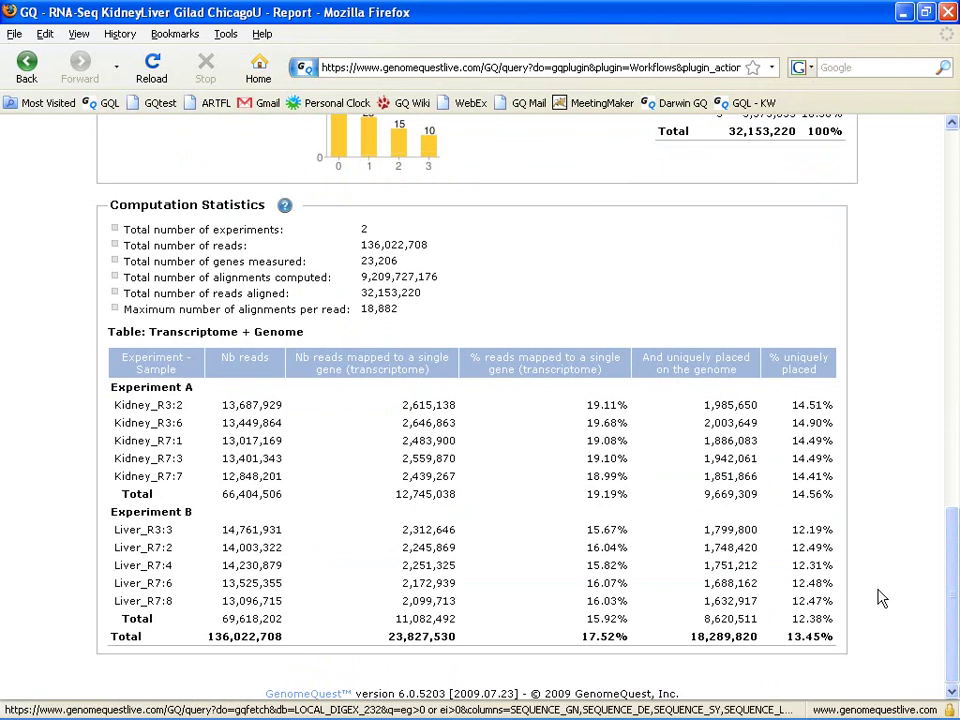
pyautogui.moveTo(950, 600); pyautogui.dragTo(957, 212)
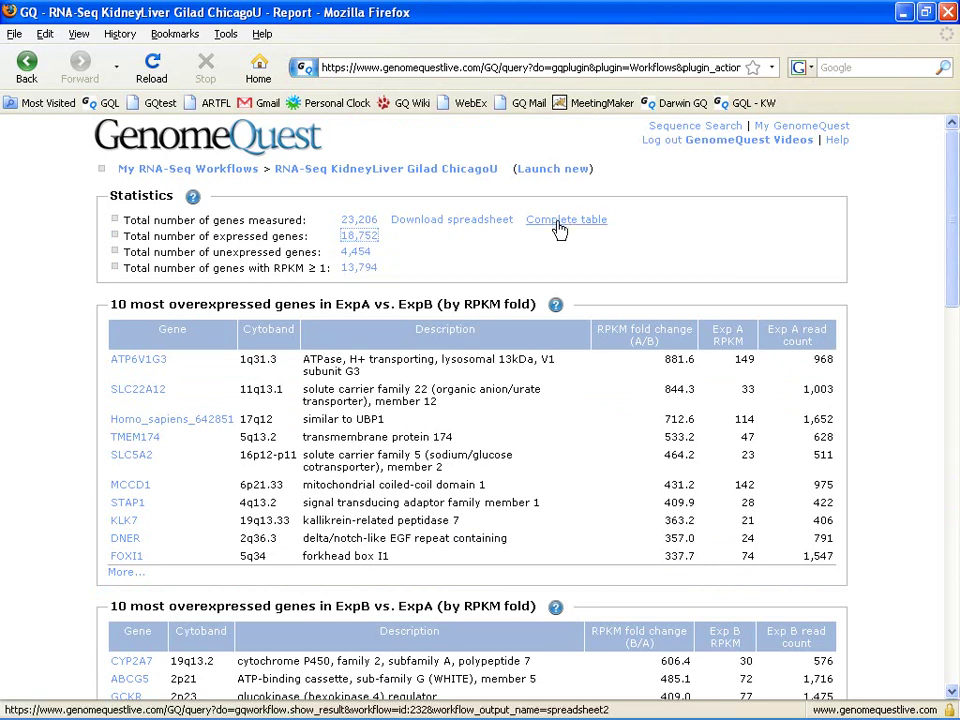
# List the 18,752 expressed genes and filter for RPKM fold change (A/B) greater than 5
pyautogui.click(364, 236)
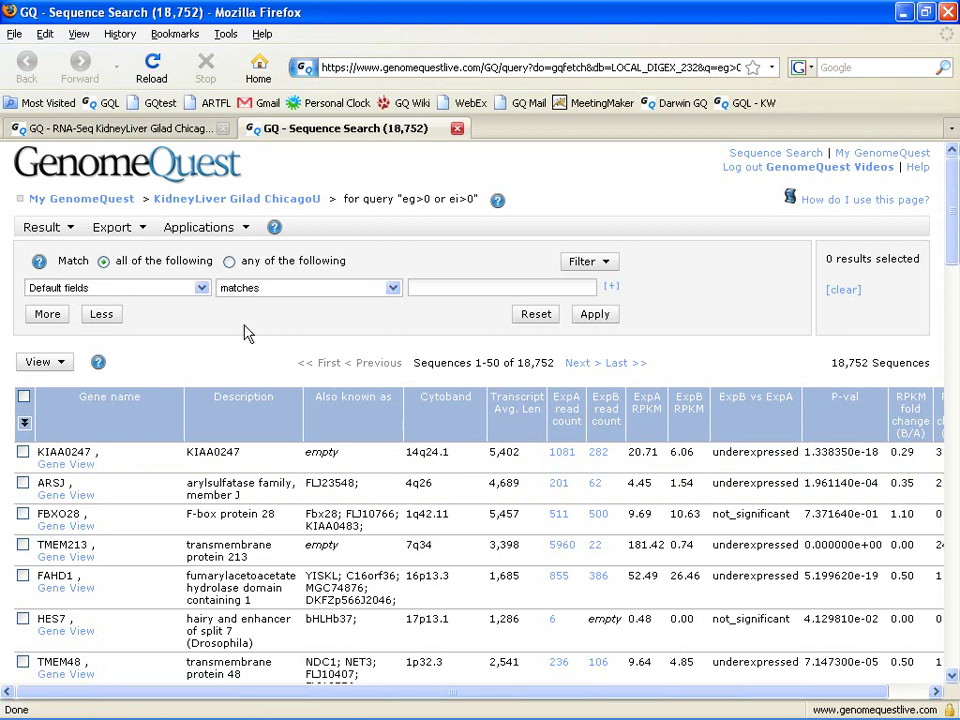
pyautogui.click(203, 289)
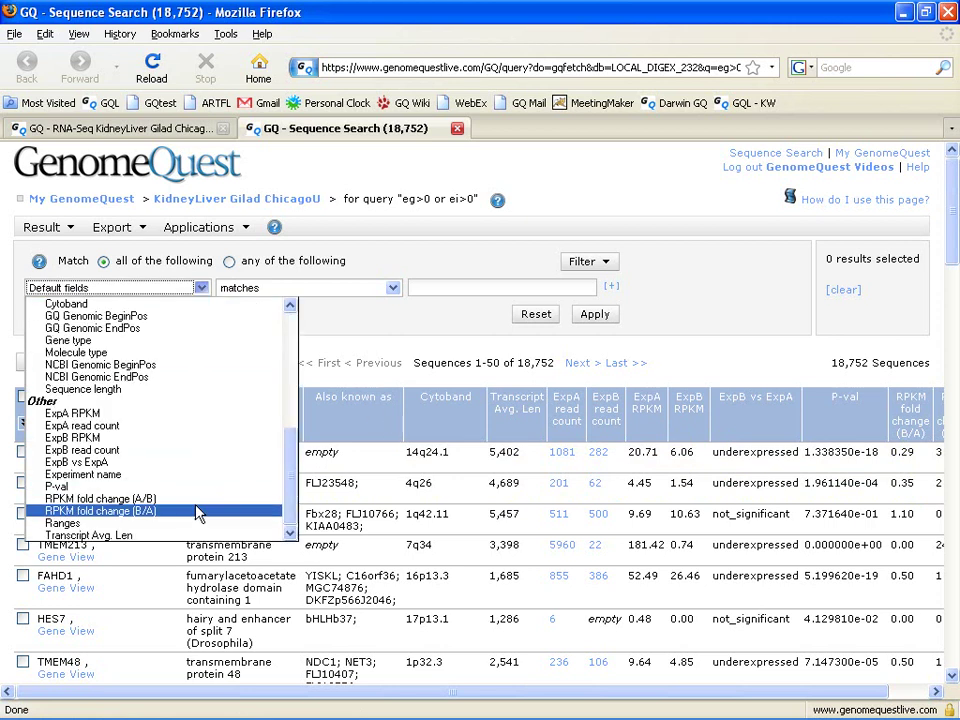
pyautogui.click(185, 497)
pyautogui.click(430, 290)
pyautogui.write('5')
# Add a Description matches 'receptor' condition, apply it for 145 genes, and return to the report
pyautogui.click(47, 314)
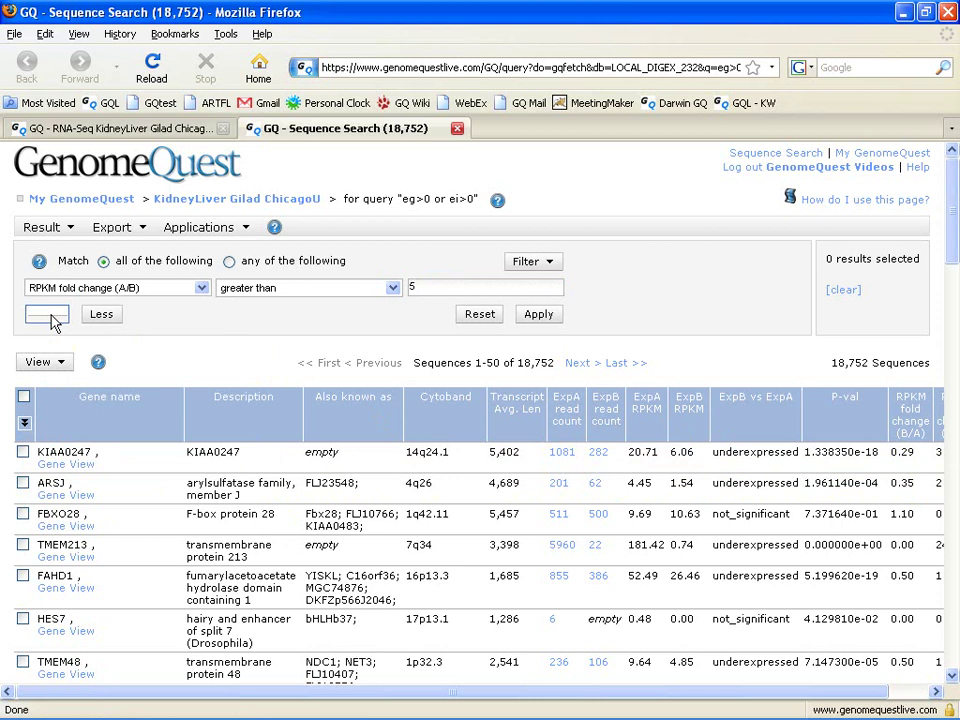
pyautogui.click(201, 307)
pyautogui.click(90, 401)
pyautogui.click(450, 306)
pyautogui.write('receptor')
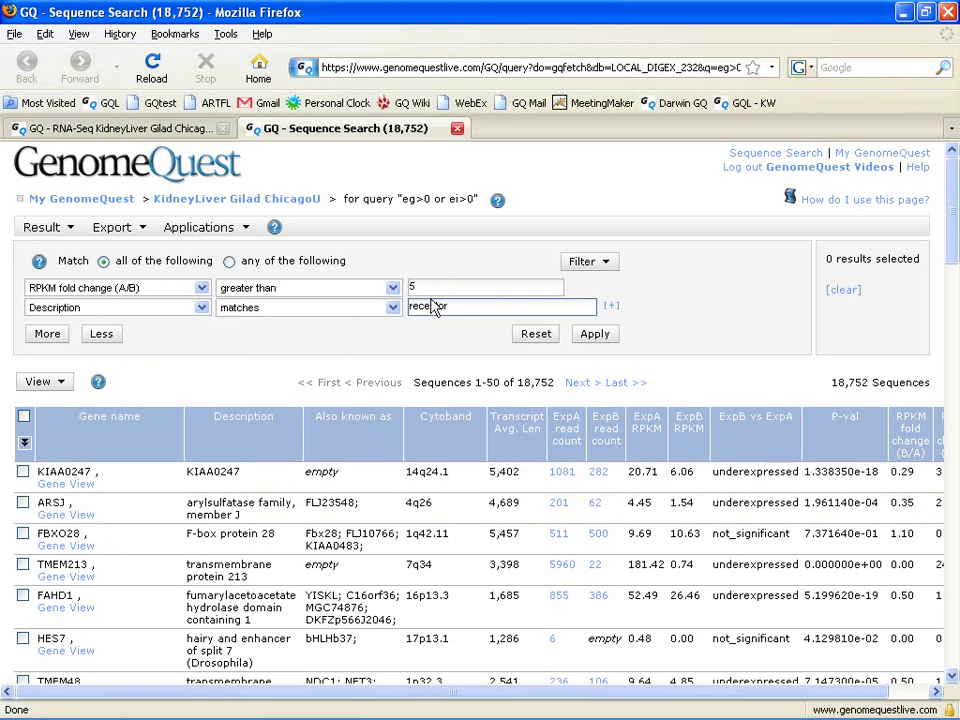
pyautogui.click(594, 335)
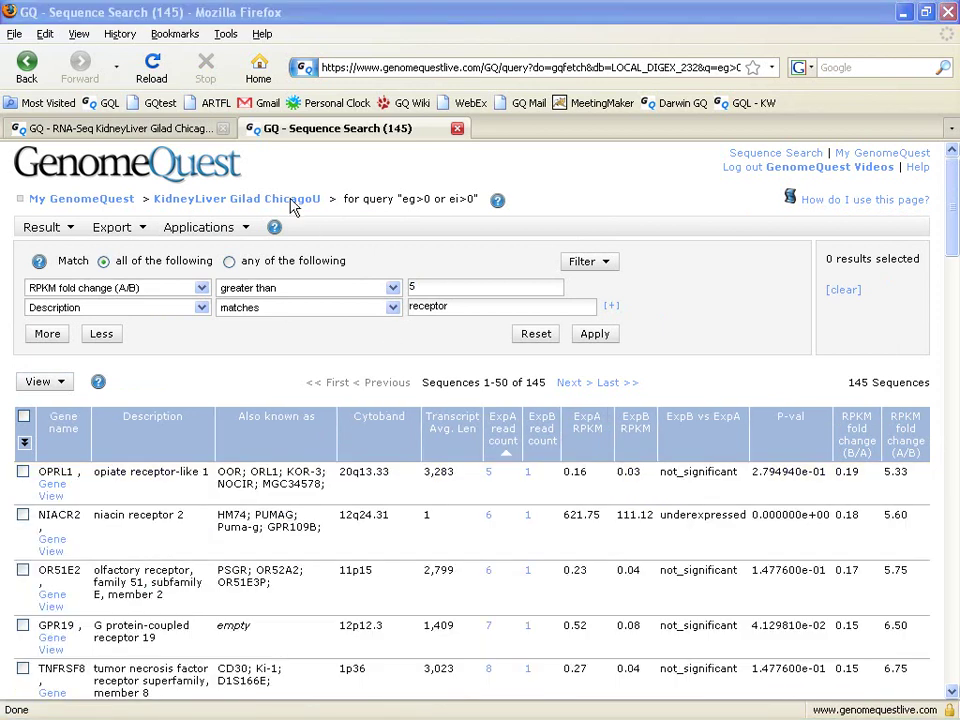
pyautogui.click(160, 129)
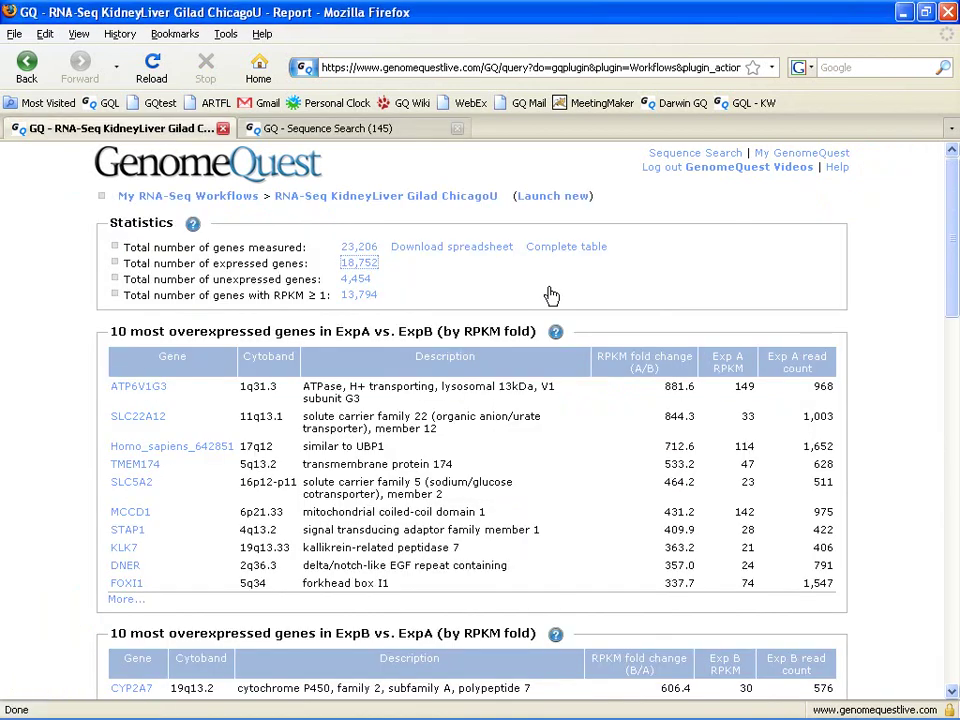
# Open the Complete table link to get Kidney_Liver_Full_Table.xlsx in Excel
pyautogui.click(577, 249)
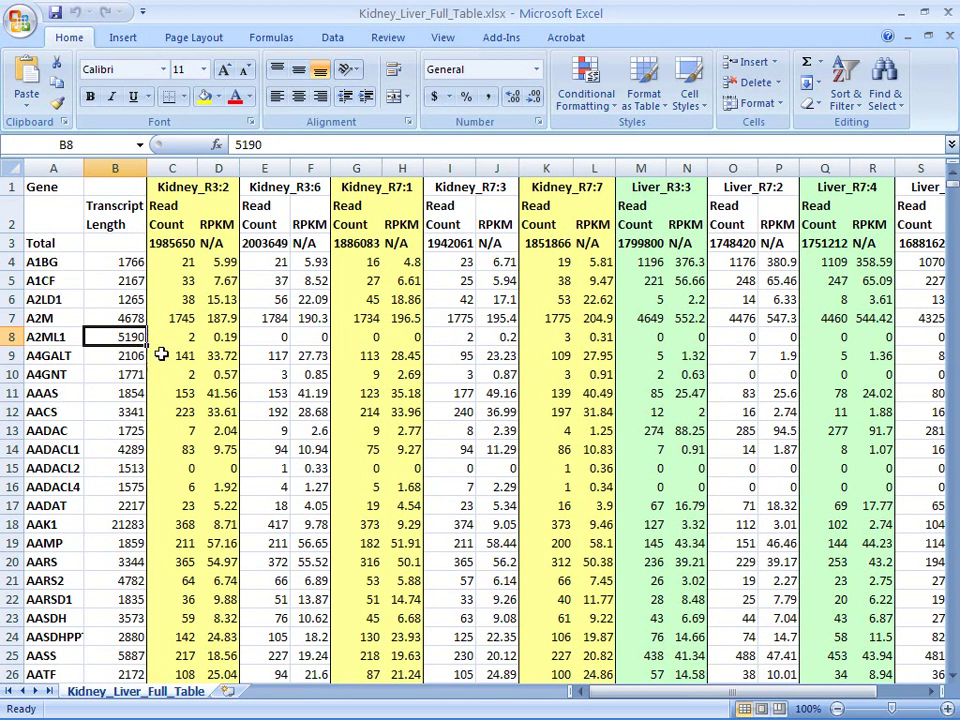
pyautogui.click(201, 193)
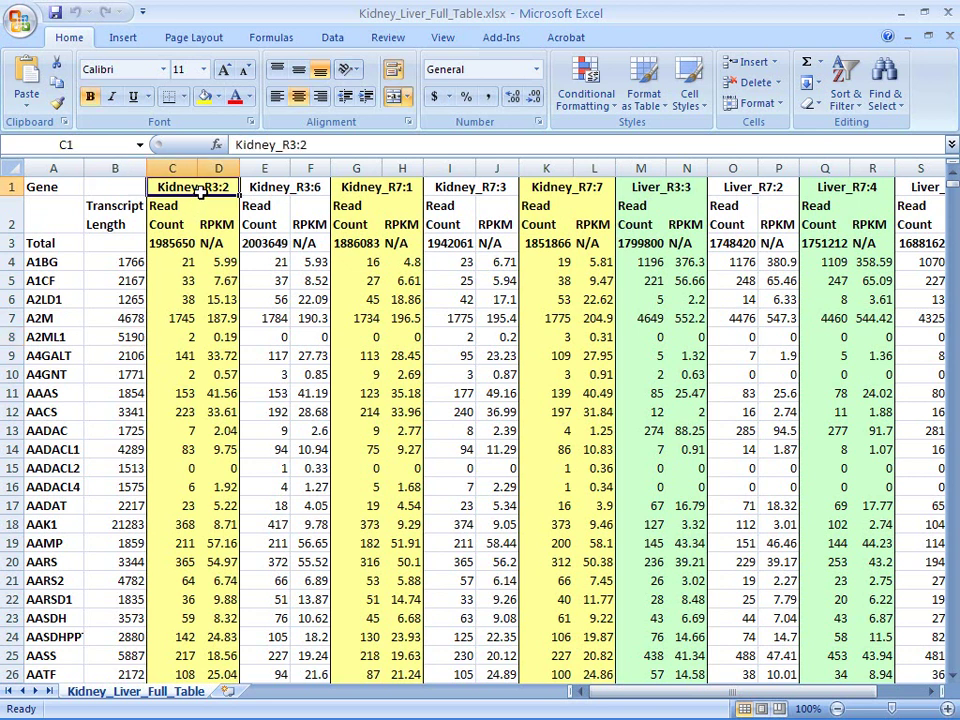
pyautogui.click(370, 193)
pyautogui.click(545, 215)
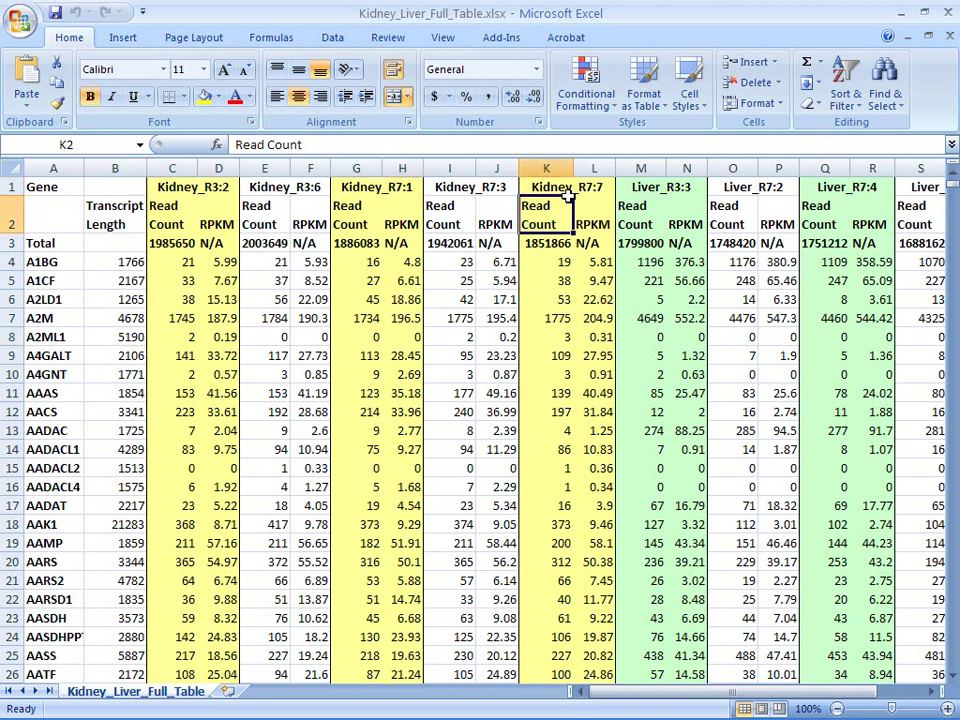
pyautogui.click(575, 190)
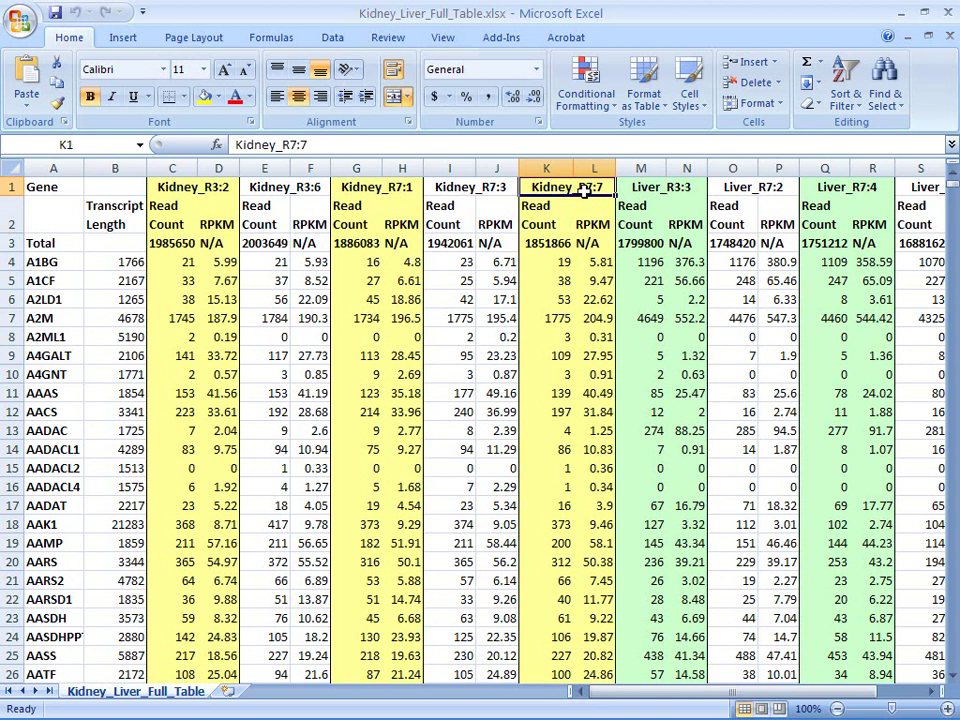